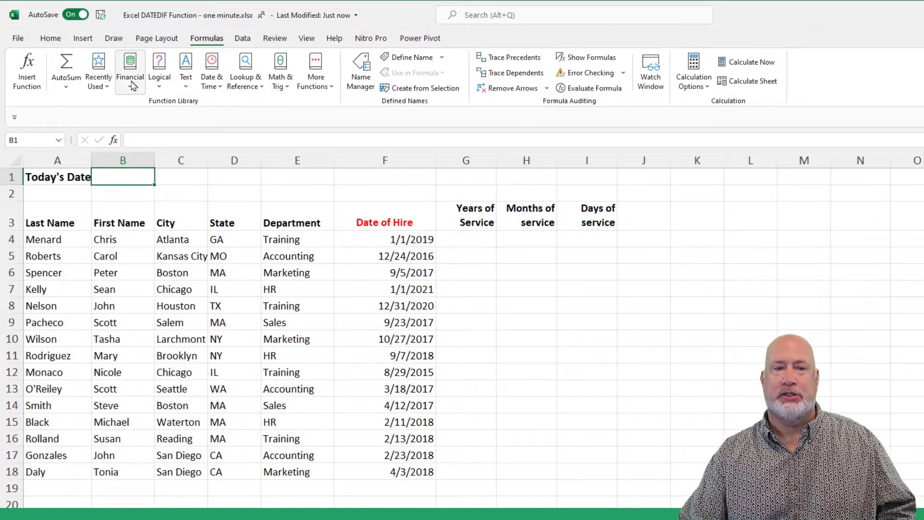
Browse the All category in Insert Function, then cancel, leaving B1 empty.
{"action": "left_click", "coordinate": [30, 89]}
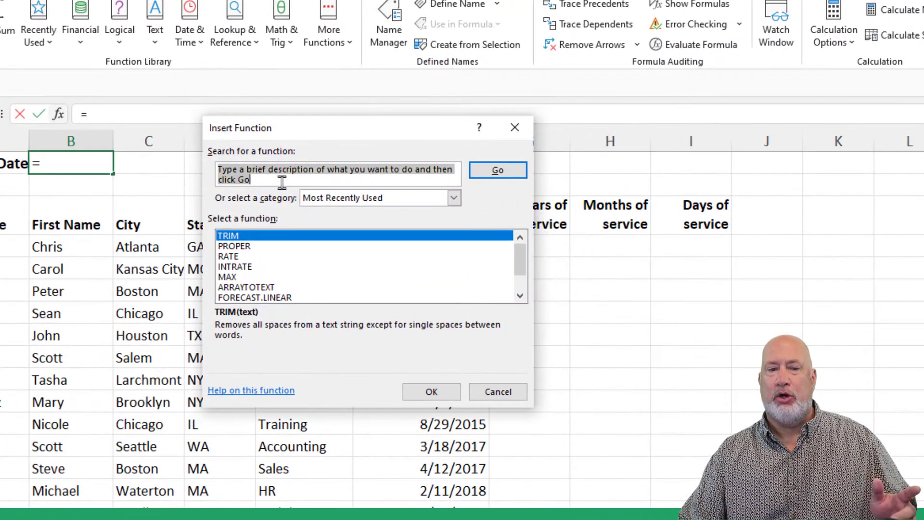
{"action": "left_click", "coordinate": [454, 197]}
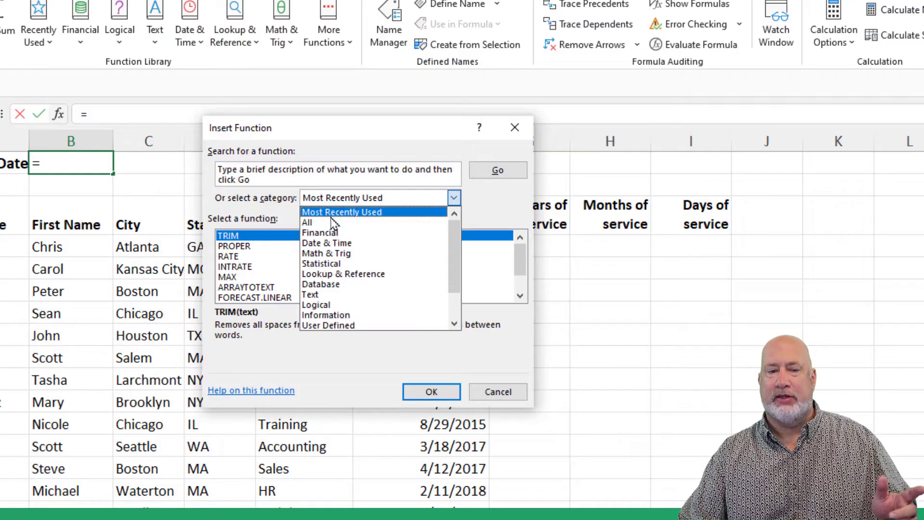
{"action": "left_click", "coordinate": [336, 221]}
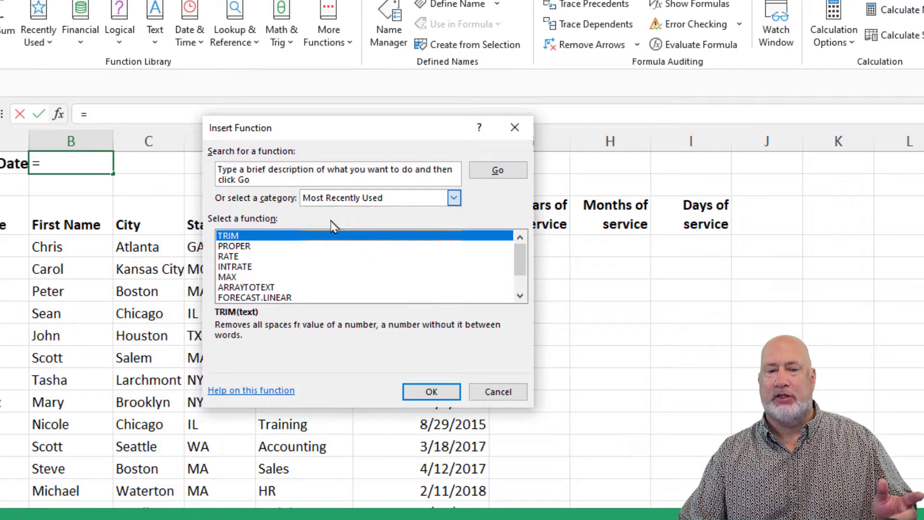
{"action": "left_click", "coordinate": [504, 397]}
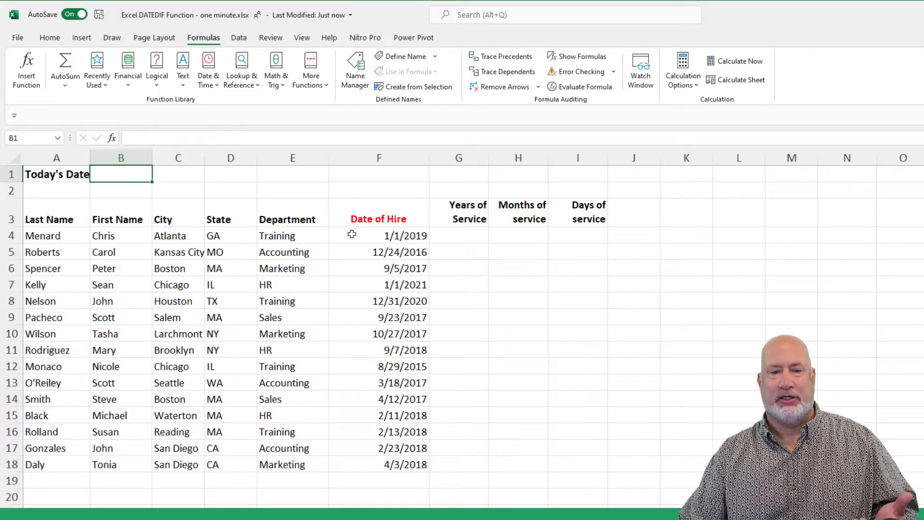
{"action": "left_click", "coordinate": [449, 239]}
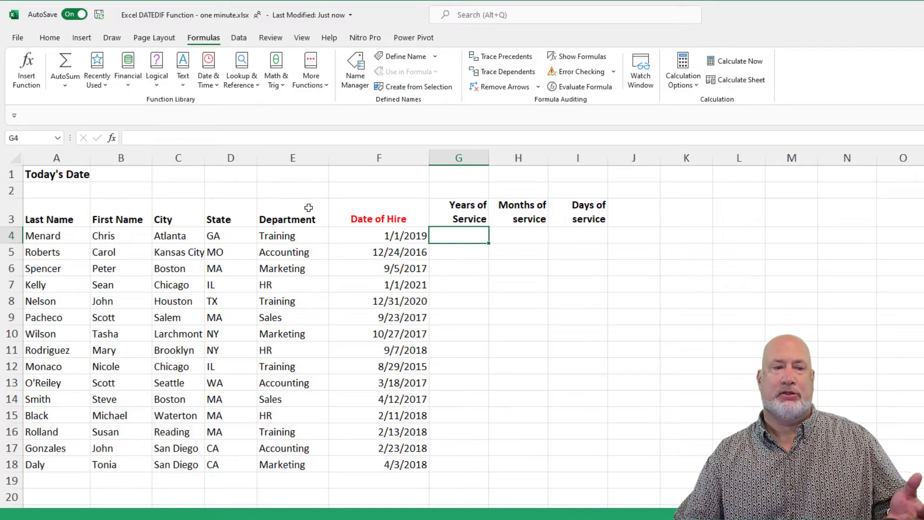
{"action": "left_click", "coordinate": [144, 176]}
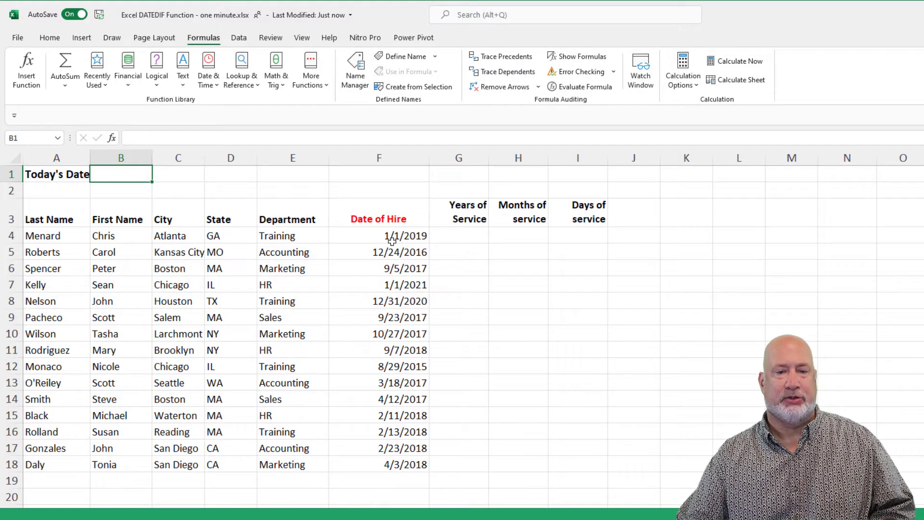
Enter =TODAY()+89 in B1 so it displays 1/1/2022.
{"action": "type", "text": "=today"}
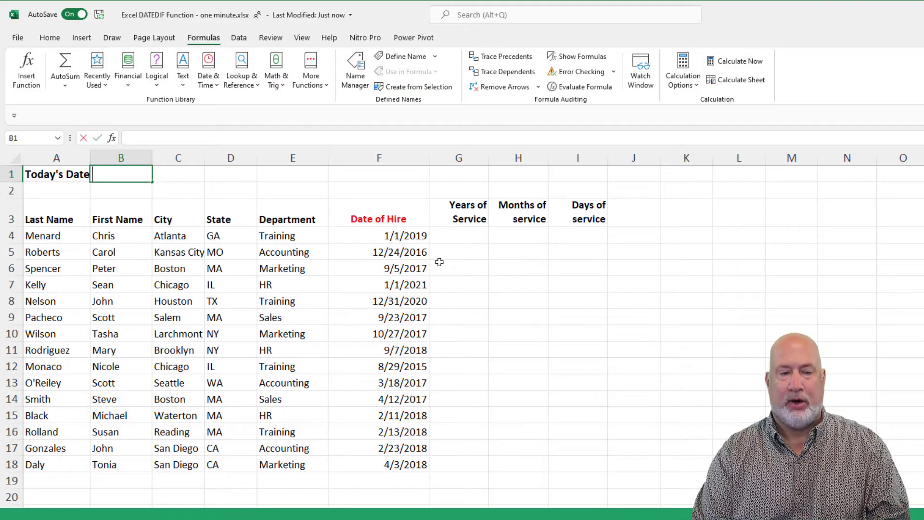
{"action": "type", "text": "()"}
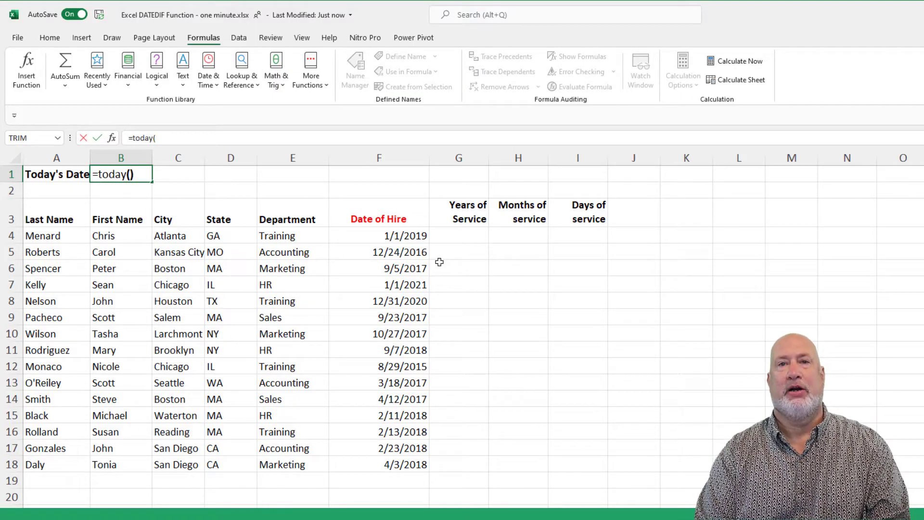
{"action": "key", "text": "ctrl+Return"}
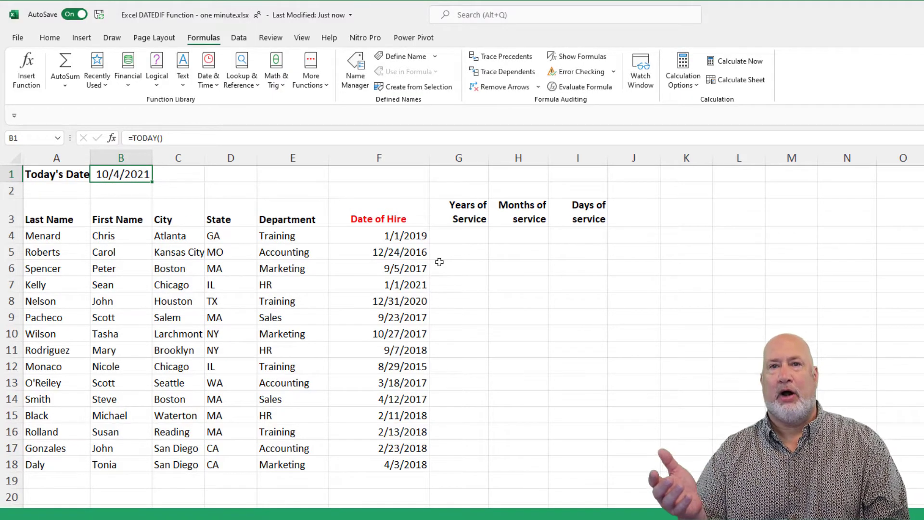
{"action": "key", "text": "F2"}
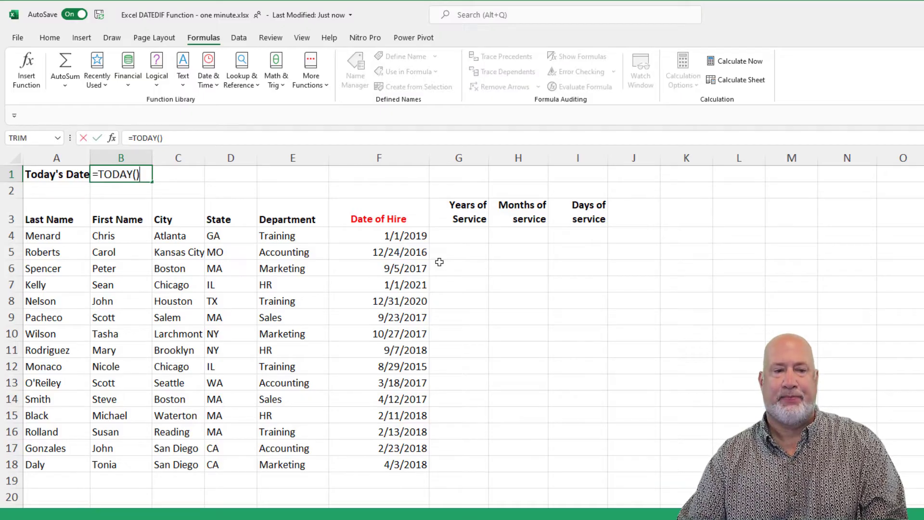
{"action": "type", "text": "+89"}
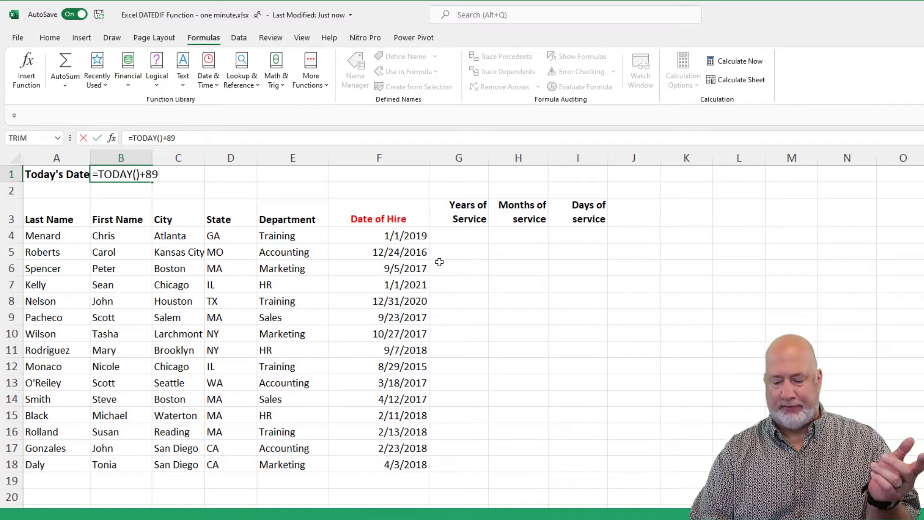
{"action": "key", "text": "ctrl+Return"}
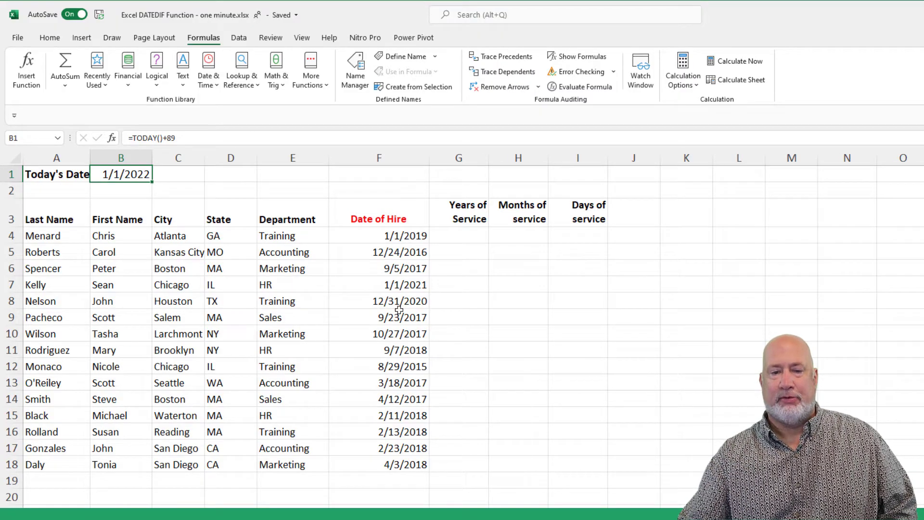
{"action": "left_click", "coordinate": [406, 221]}
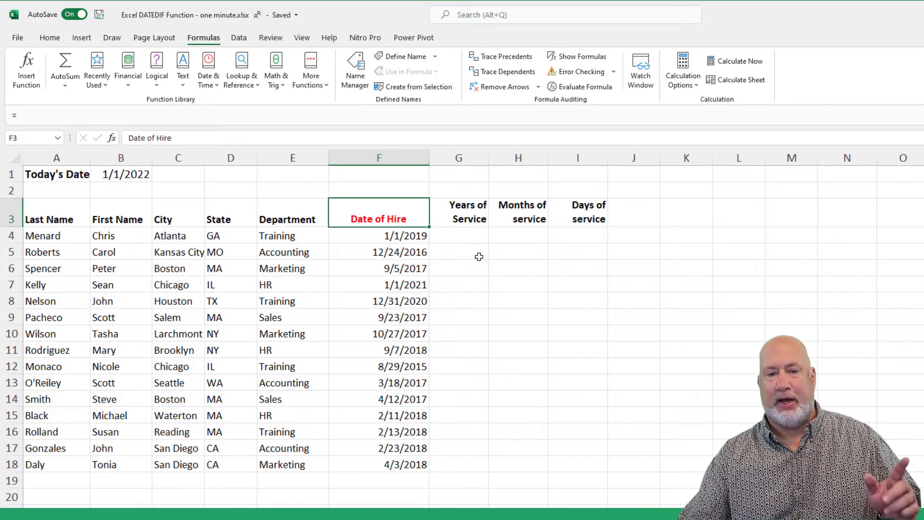
{"action": "left_click", "coordinate": [472, 240]}
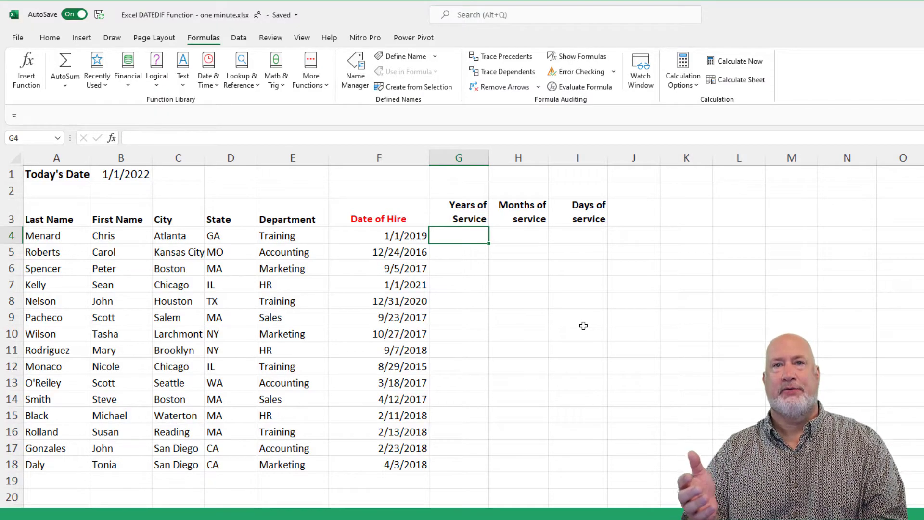
Enter =DATEDIF(F4,B1,"y") in G4, showing 3 years of service.
{"action": "type", "text": "=da"}
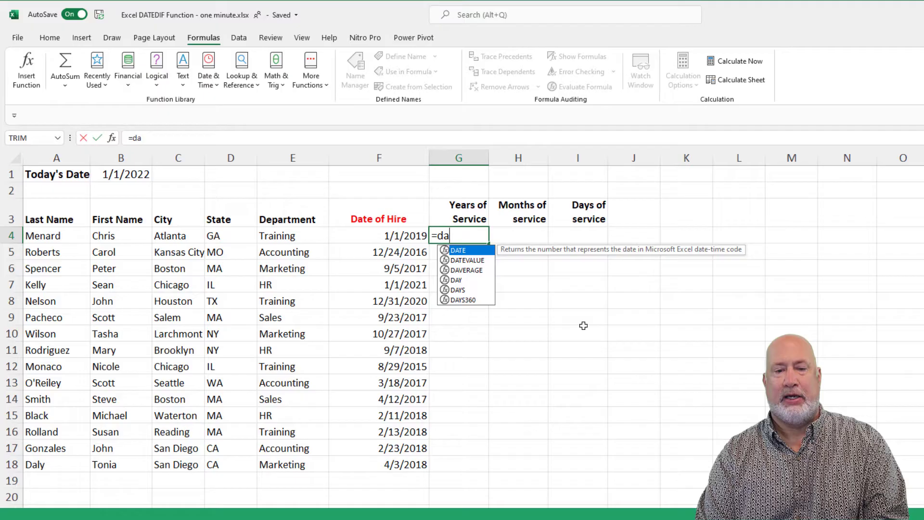
{"action": "type", "text": "tedif("}
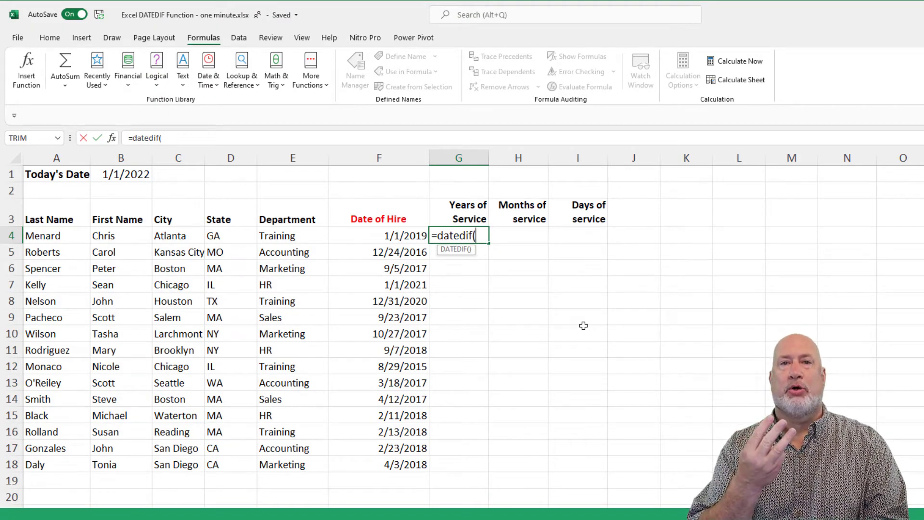
{"action": "left_click", "coordinate": [398, 238]}
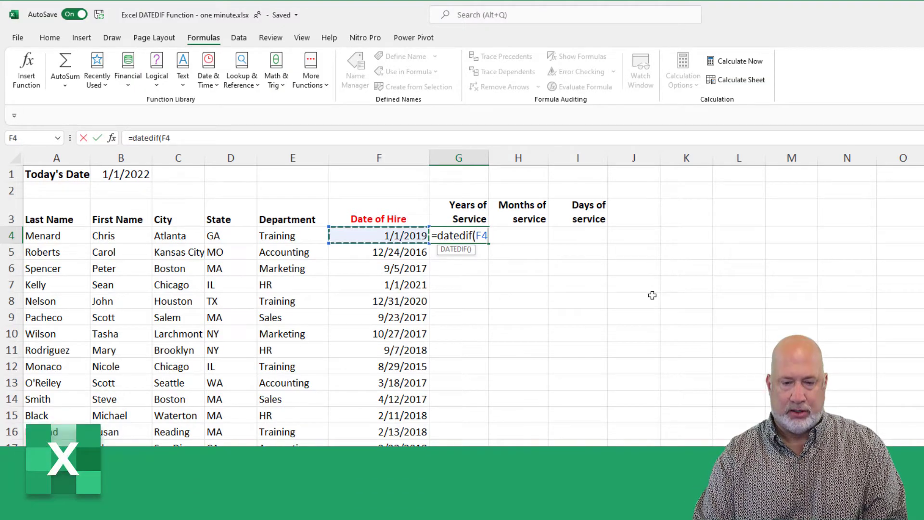
{"action": "type", "text": ","}
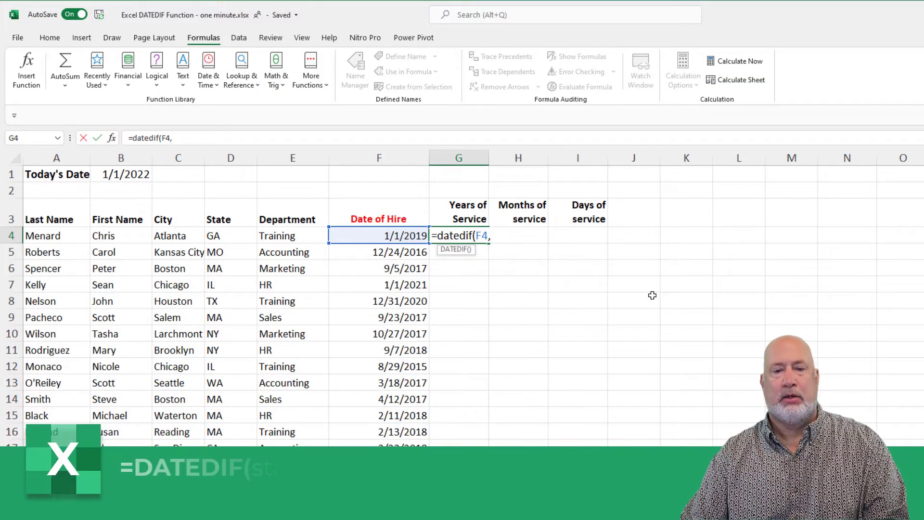
{"action": "left_click", "coordinate": [127, 175]}
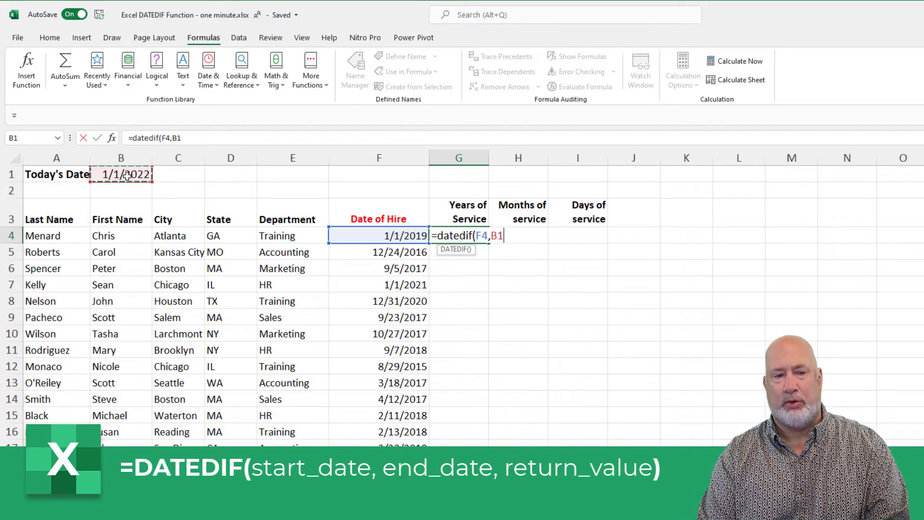
{"action": "type", "text": ","}
{"action": "type", "text": "\"y"}
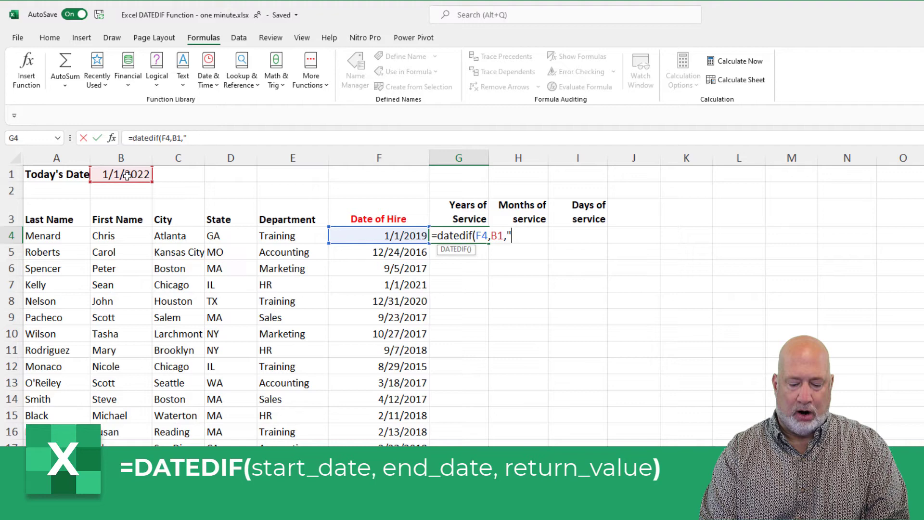
{"action": "type", "text": "\""}
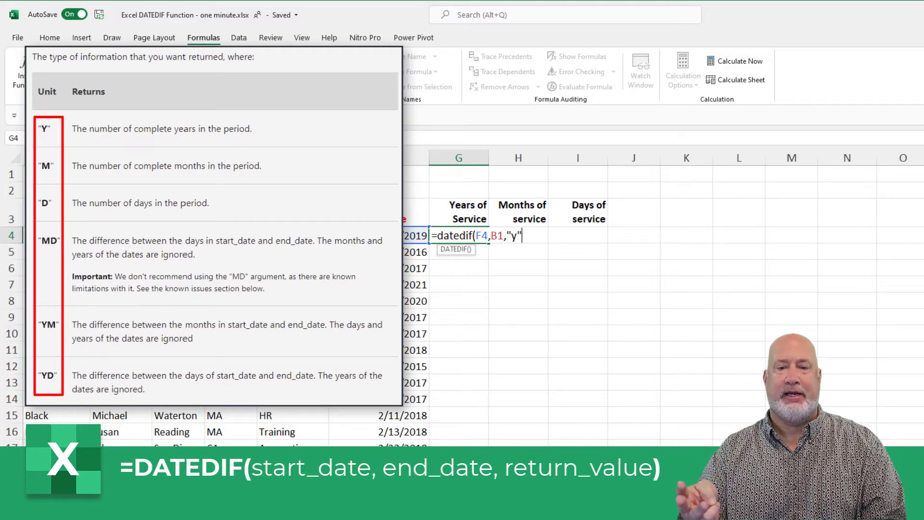
{"action": "key", "text": "ctrl+Return"}
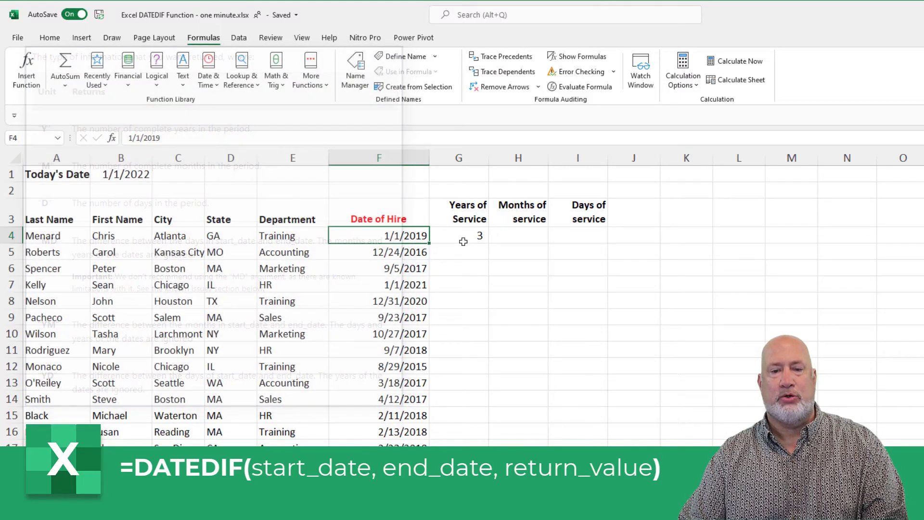
{"action": "left_click", "coordinate": [130, 178]}
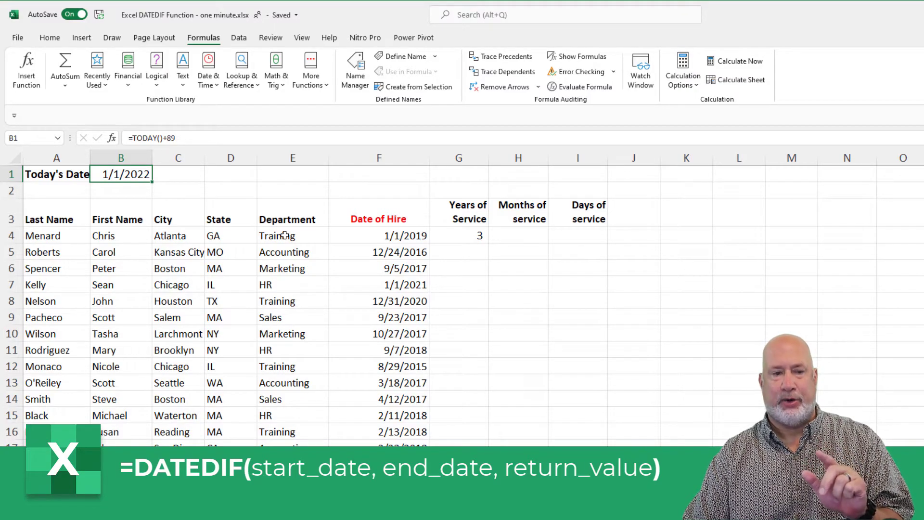
{"action": "type", "text": "12/31/202"}
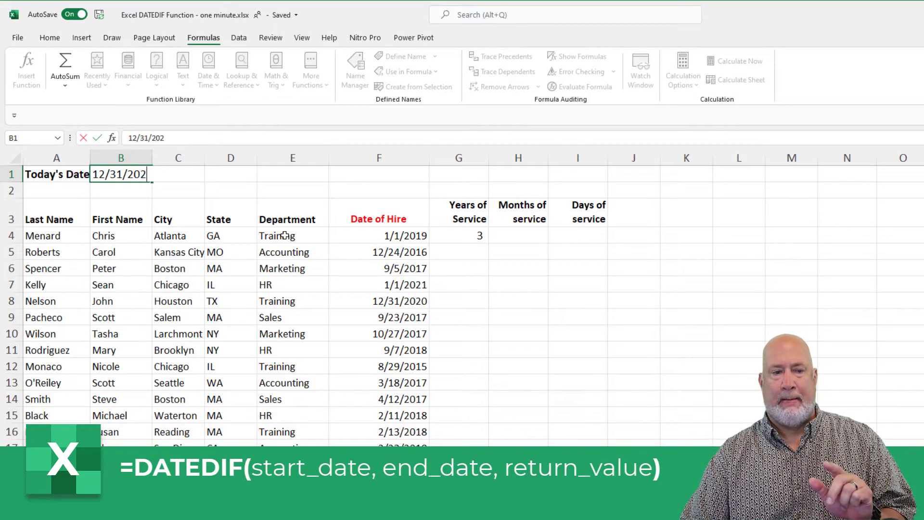
{"action": "type", "text": "1"}
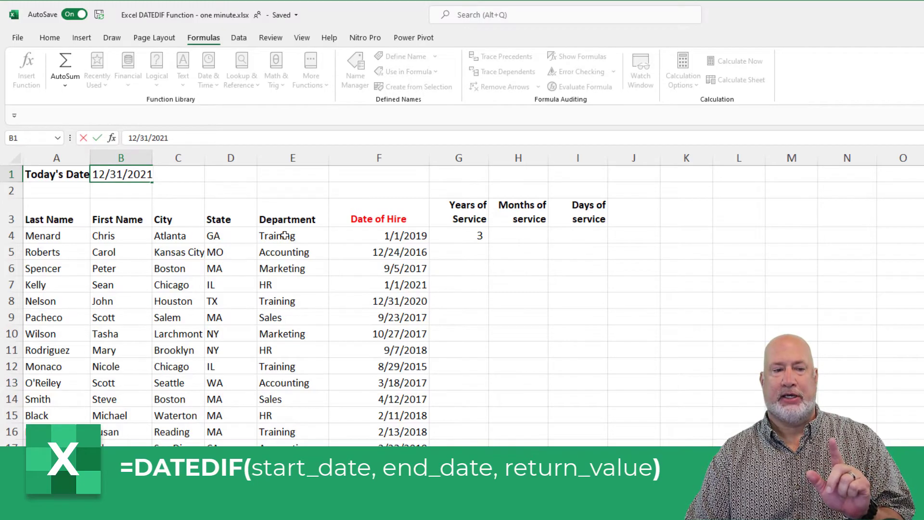
{"action": "key", "text": "ctrl+Return"}
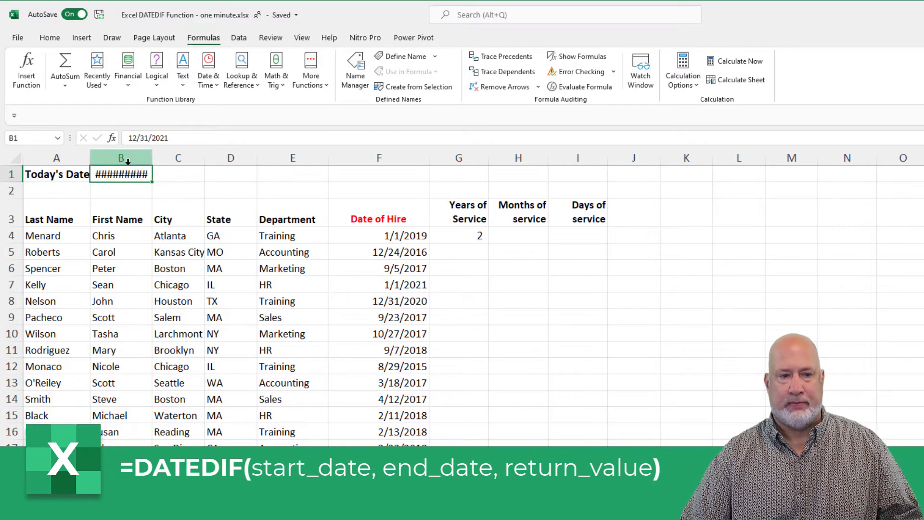
{"action": "left_click_drag", "start_coordinate": [152, 158], "coordinate": [180, 159]}
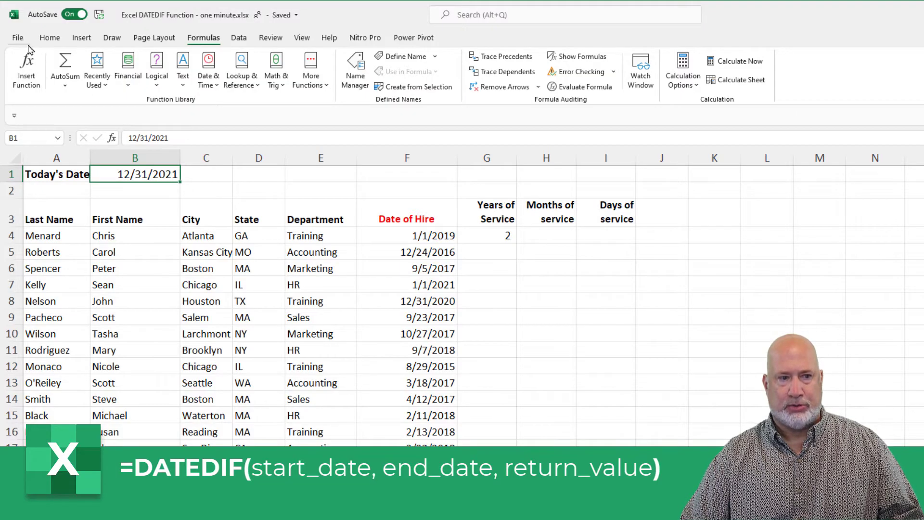
{"action": "key", "text": "ctrl+z"}
{"action": "key", "text": "ctrl+z"}
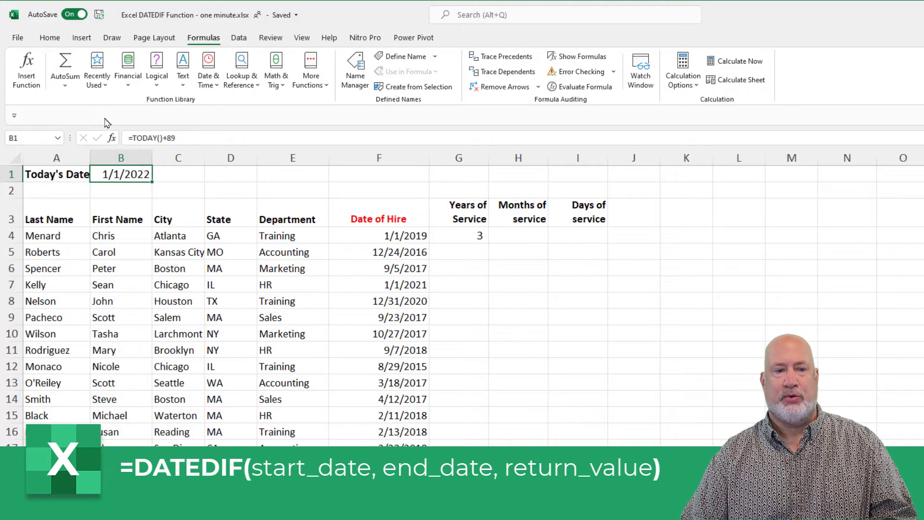
{"action": "left_click", "coordinate": [468, 234]}
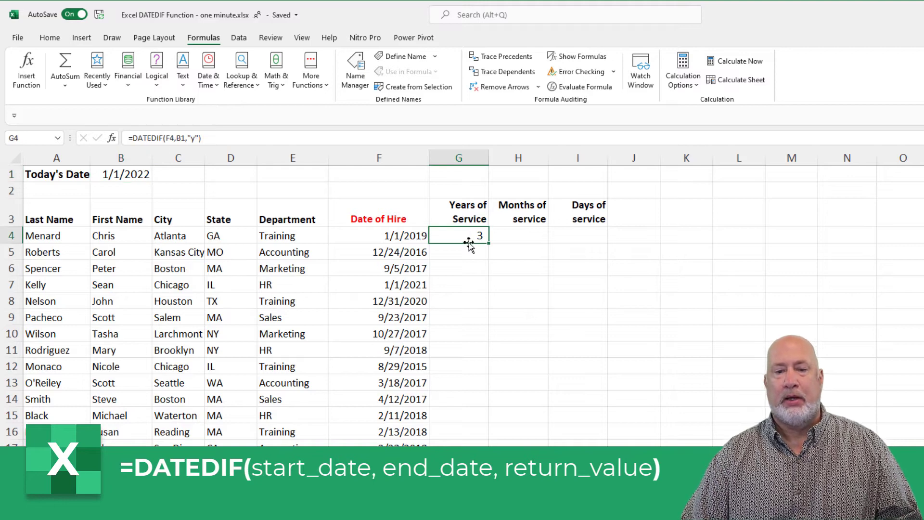
Change G4's formula to =DATEDIF($F4,$B$1,"y") with locked references.
{"action": "double_click", "coordinate": [468, 234]}
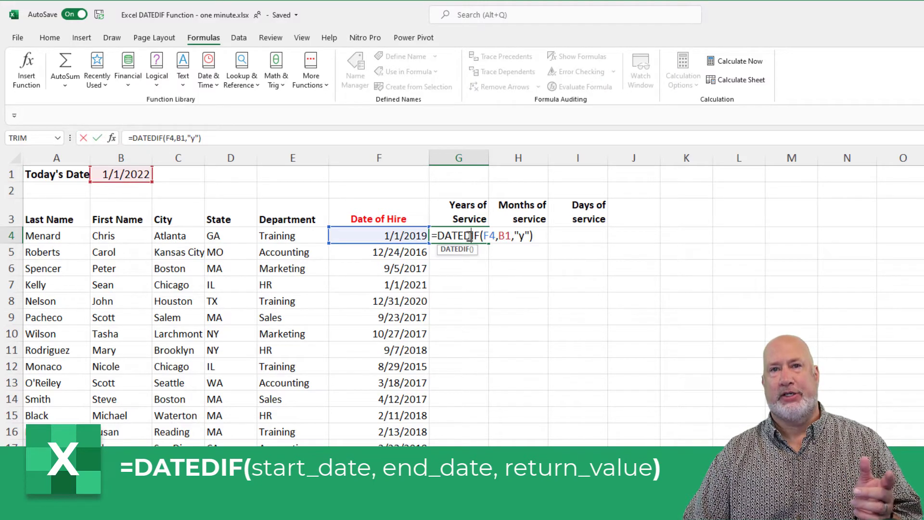
{"action": "left_click", "coordinate": [488, 236]}
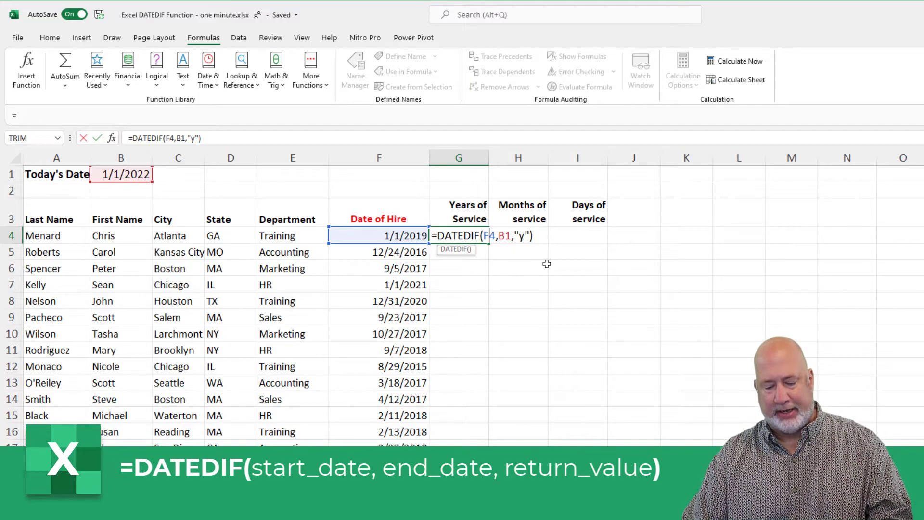
{"action": "key", "text": "F4"}
{"action": "key", "text": "F4"}
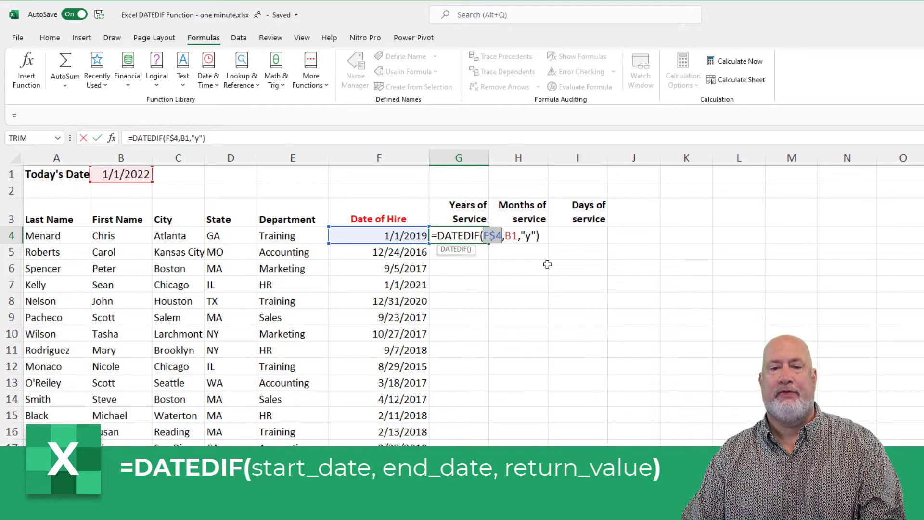
{"action": "key", "text": "F4"}
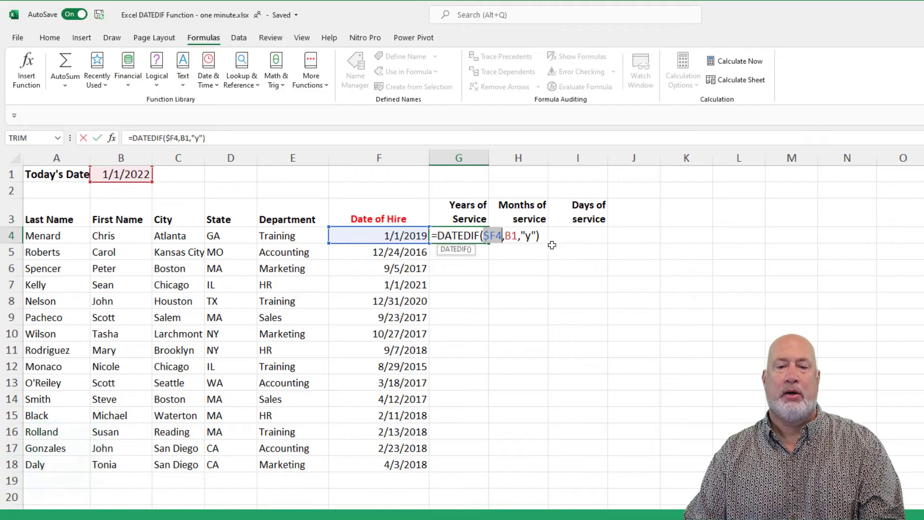
{"action": "left_click", "coordinate": [513, 236]}
{"action": "key", "text": "F4"}
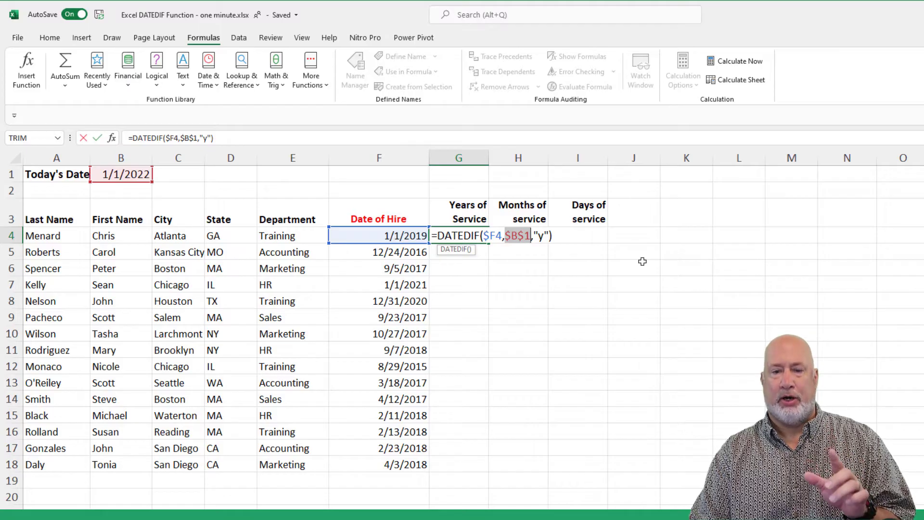
{"action": "key", "text": "Return"}
Copy G4's formula into H4:I4 and change H4's unit to "m", giving 36 months.
{"action": "left_click", "coordinate": [479, 235]}
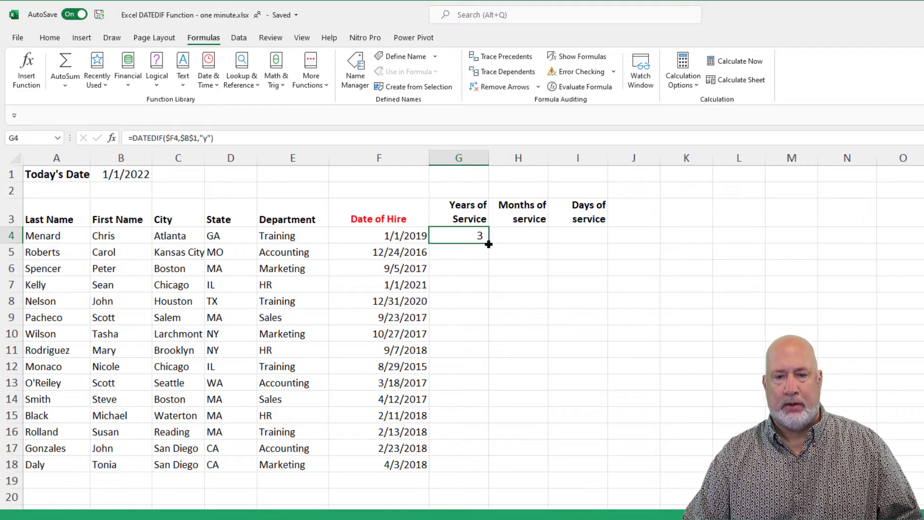
{"action": "left_click_drag", "start_coordinate": [488, 244], "coordinate": [585, 247]}
{"action": "double_click", "coordinate": [542, 236]}
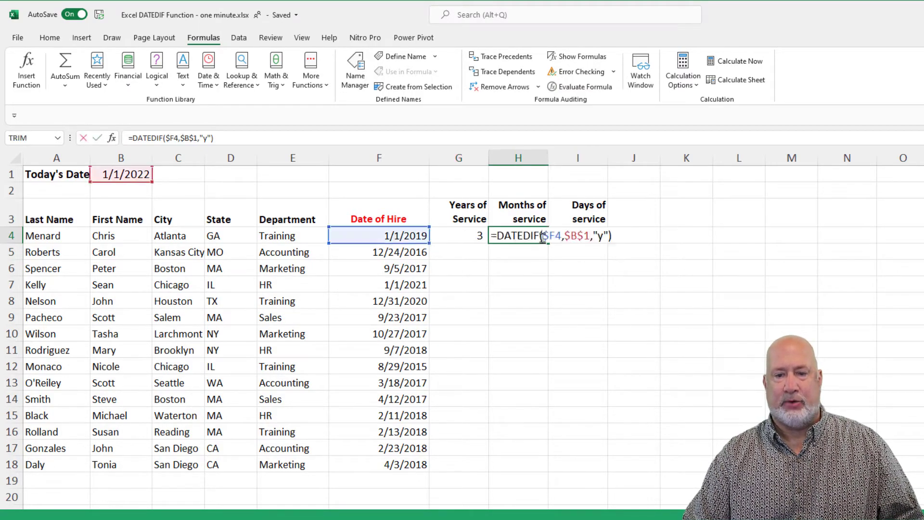
{"action": "left_click", "coordinate": [599, 236]}
{"action": "key", "text": "BackSpace"}
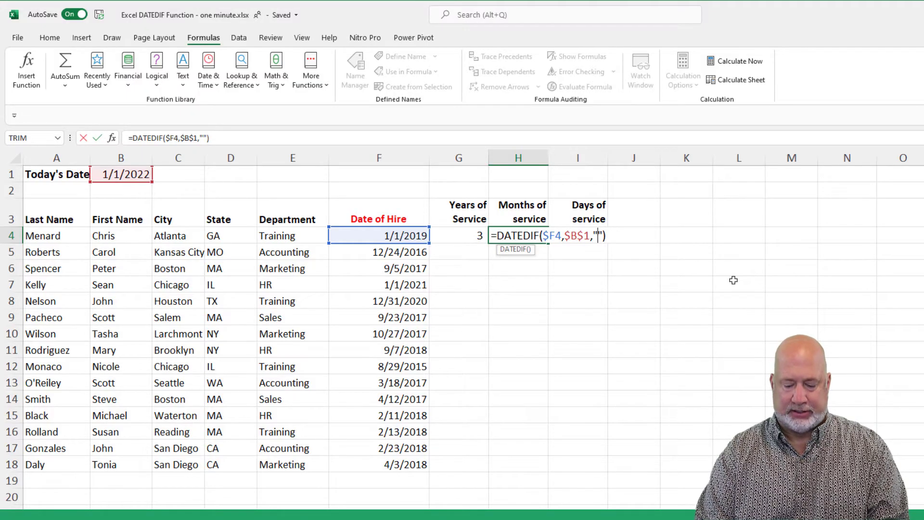
{"action": "type", "text": "m"}
{"action": "key", "text": "Return"}
Change I4's unit from "y" to "d" so it shows 1,096 days.
{"action": "key", "text": "Up"}
{"action": "key", "text": "Right"}
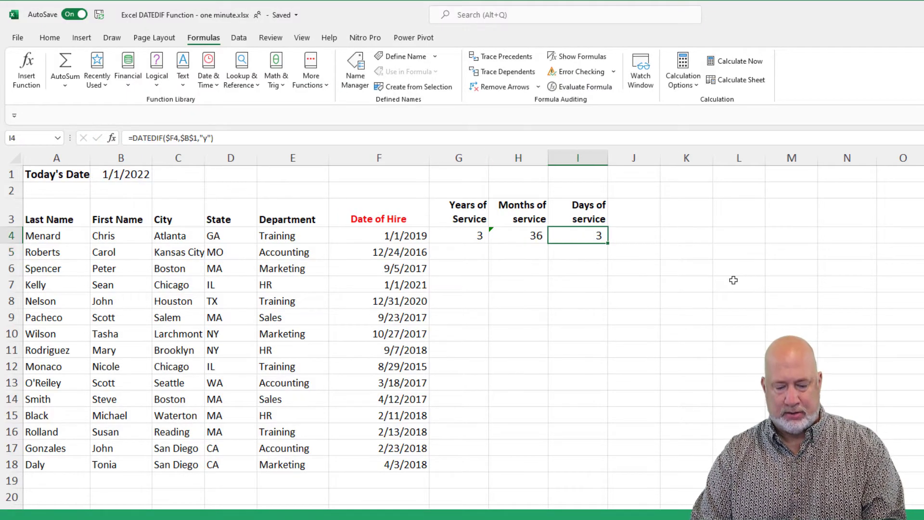
{"action": "key", "text": "F2"}
{"action": "key", "text": "Left"}
{"action": "key", "text": "Left"}
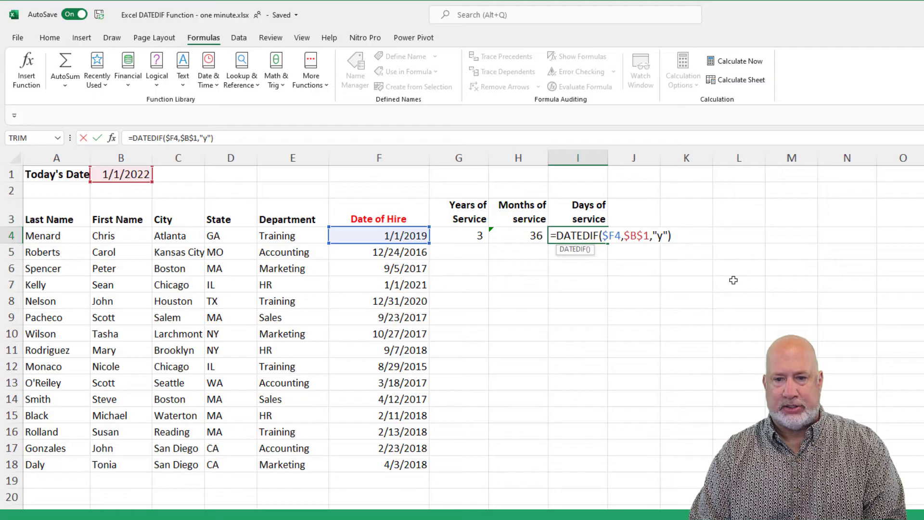
{"action": "key", "text": "BackSpace"}
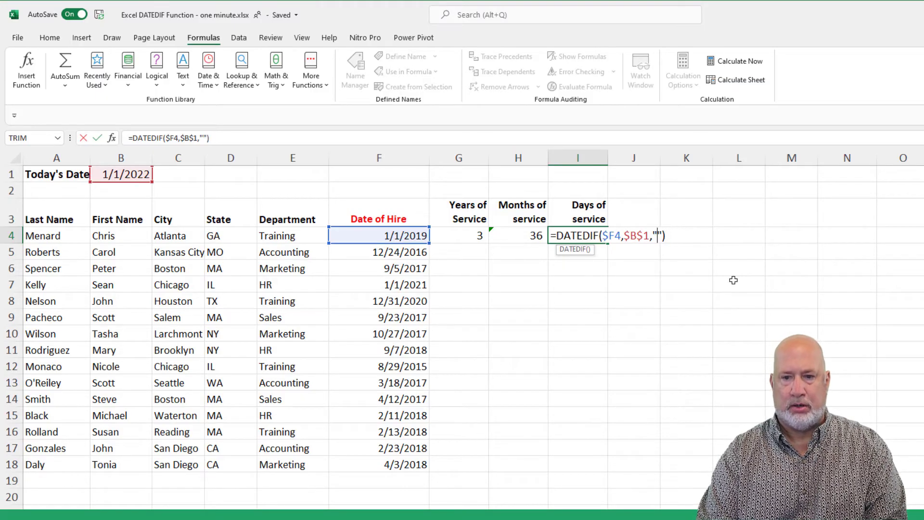
{"action": "type", "text": "d"}
{"action": "key", "text": "Return"}
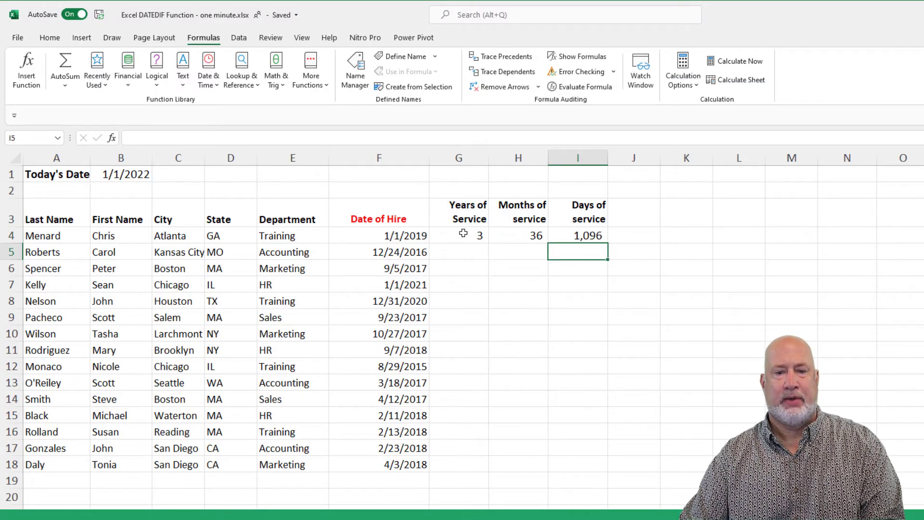
Fill the G4:I4 DATEDIF formulas down through row 18.
{"action": "left_click_drag", "start_coordinate": [464, 233], "coordinate": [577, 234]}
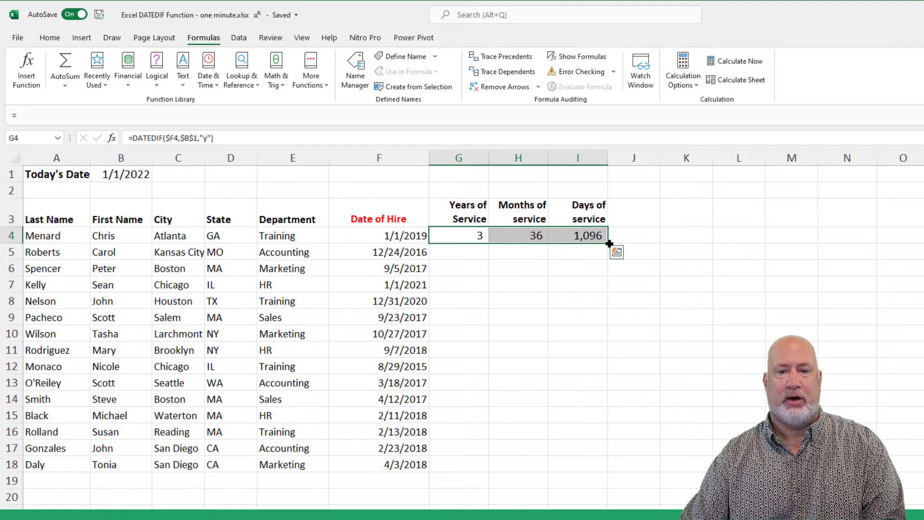
{"action": "double_click", "coordinate": [608, 245]}
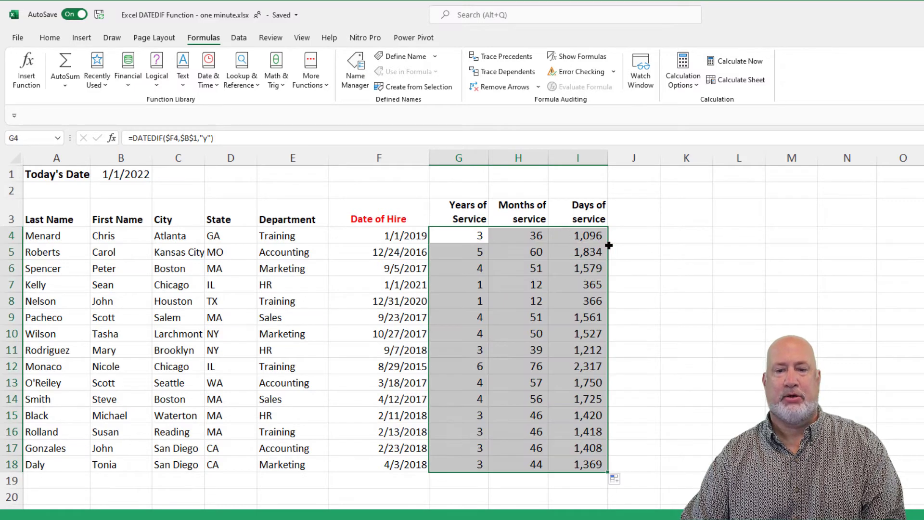
Change H4's unit to "ym" and fill it down to row 18.
{"action": "double_click", "coordinate": [516, 236]}
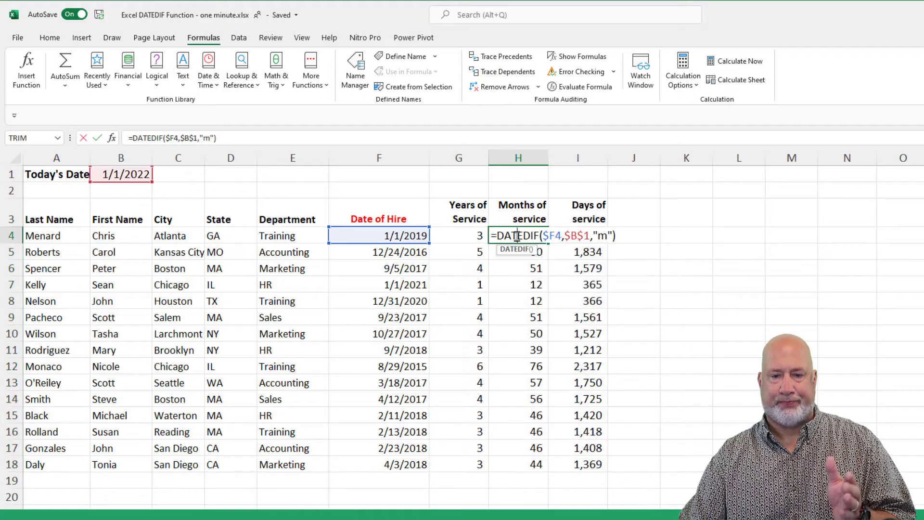
{"action": "left_click", "coordinate": [598, 236]}
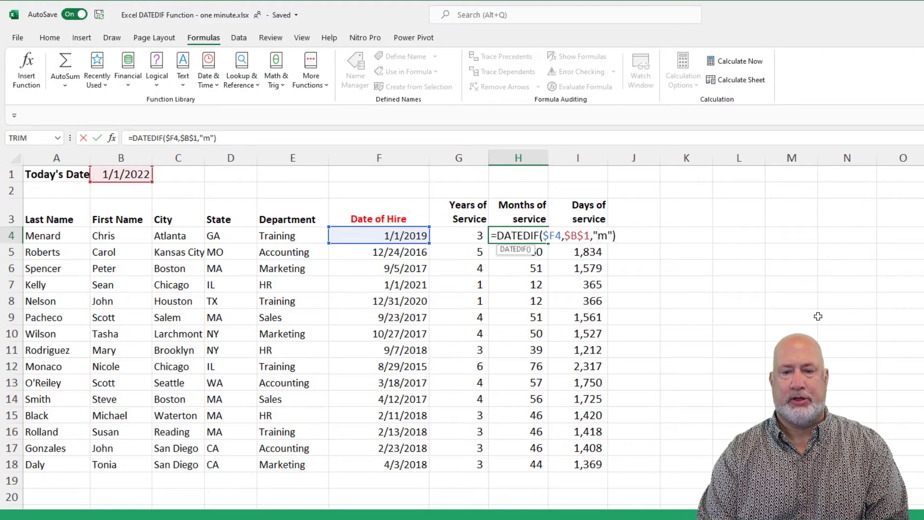
{"action": "type", "text": "y"}
{"action": "key", "text": "Return"}
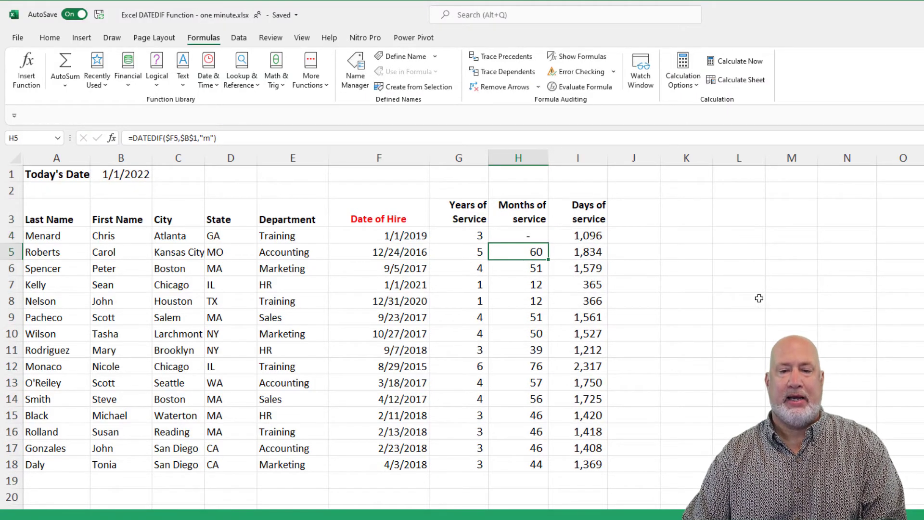
{"action": "left_click", "coordinate": [538, 233]}
{"action": "double_click", "coordinate": [549, 242]}
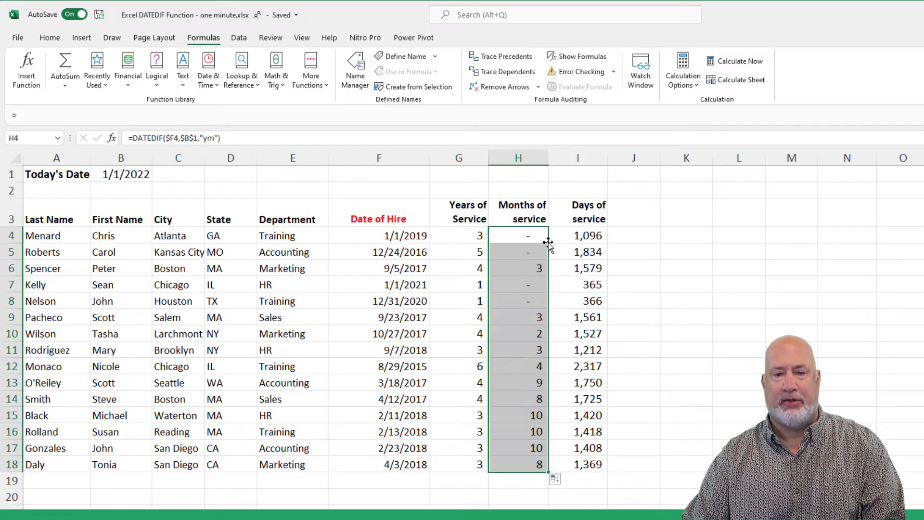
{"action": "left_click", "coordinate": [547, 242]}
Change I4's unit to "md" and fill it down to row 18.
{"action": "left_click", "coordinate": [596, 237]}
{"action": "double_click", "coordinate": [657, 235]}
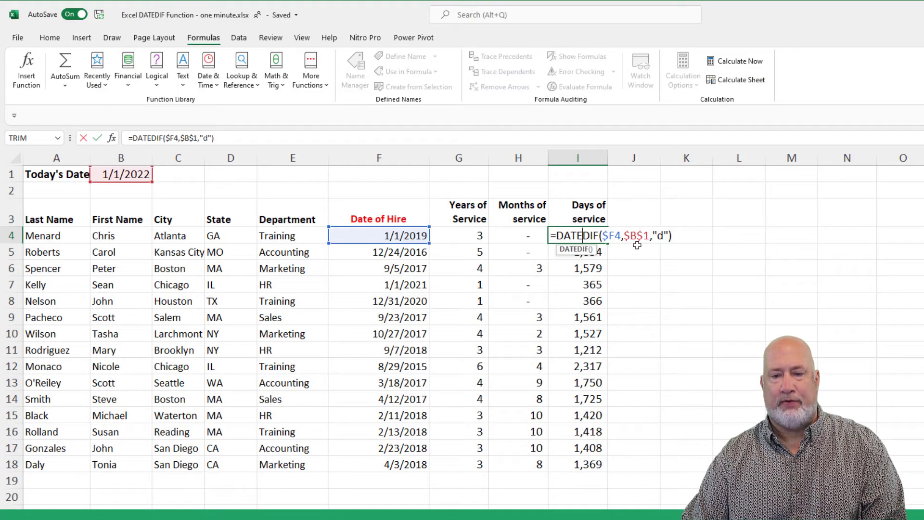
{"action": "type", "text": "m"}
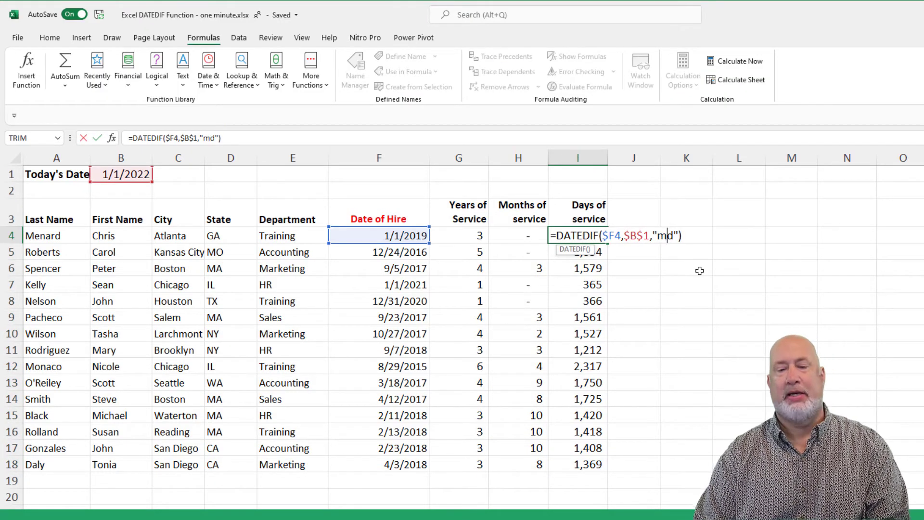
{"action": "key", "text": "Return"}
{"action": "left_click", "coordinate": [588, 226]}
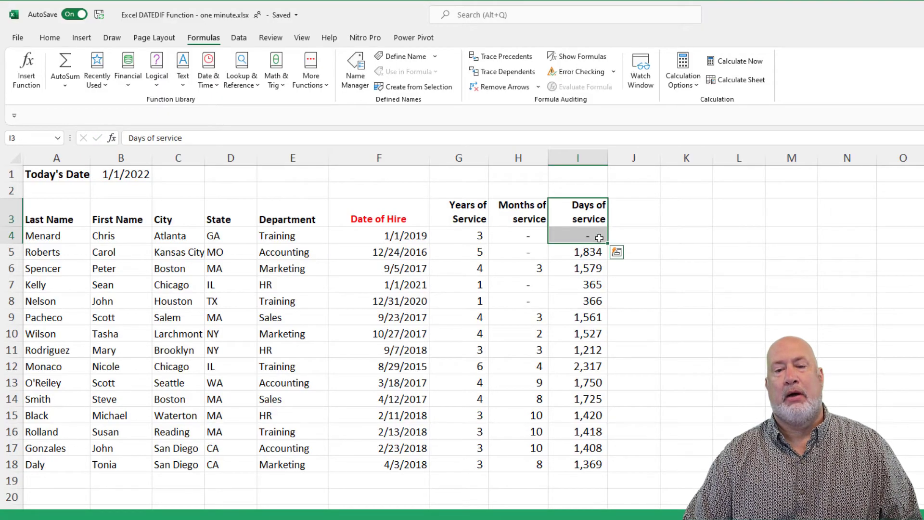
{"action": "left_click", "coordinate": [589, 234]}
{"action": "double_click", "coordinate": [607, 244]}
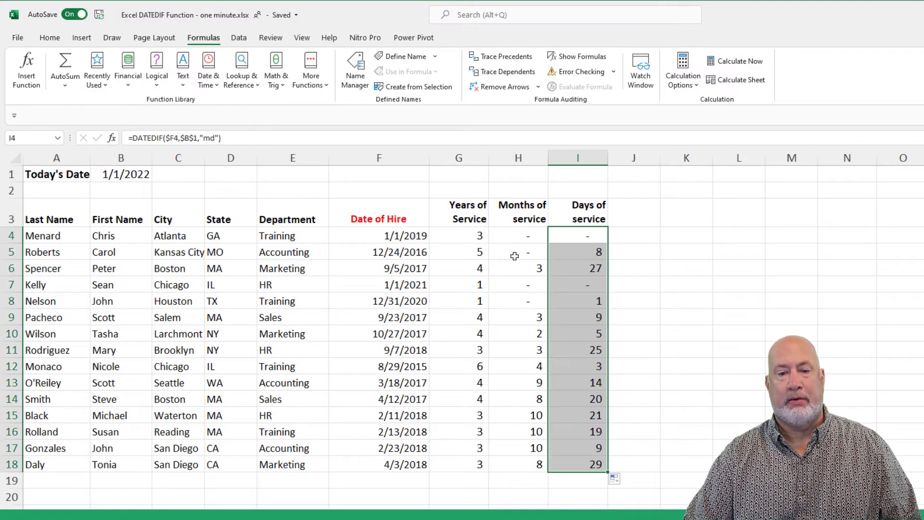
{"action": "left_click", "coordinate": [477, 251]}
{"action": "left_click", "coordinate": [413, 257]}
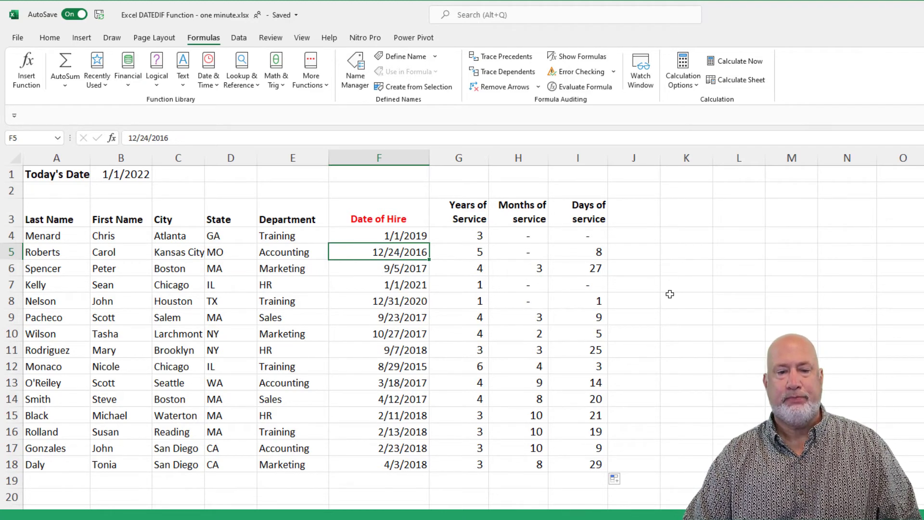
Enter 1/25/2019 in F5 and confirm row 5 shows 2 years, 11 months, 7 days.
{"action": "type", "text": "1/2"}
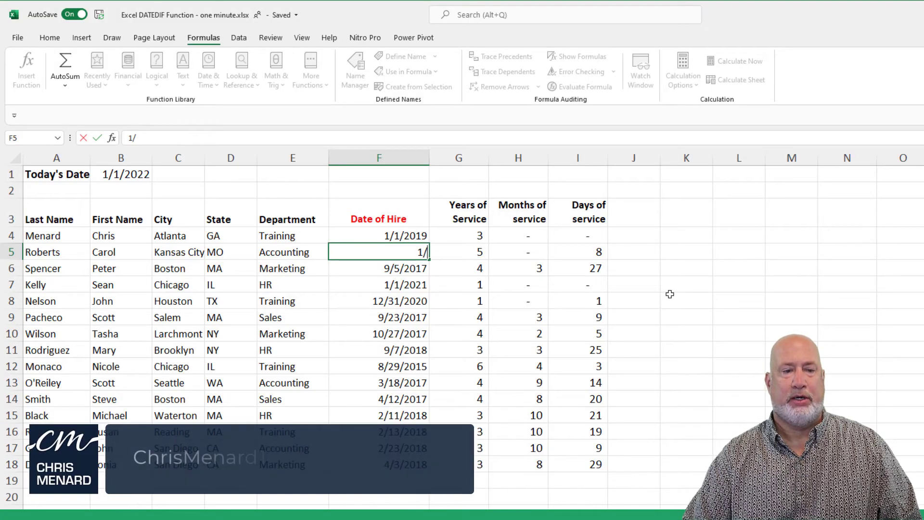
{"action": "type", "text": "20"}
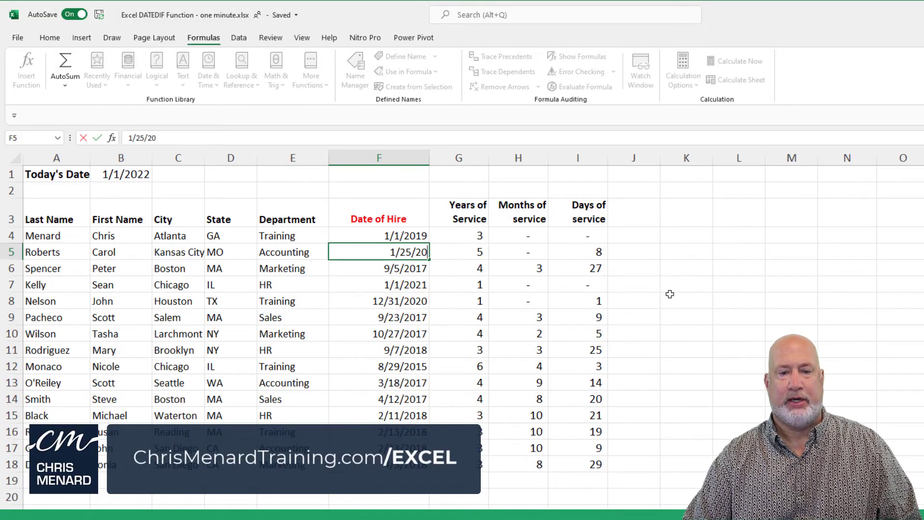
{"action": "type", "text": "19"}
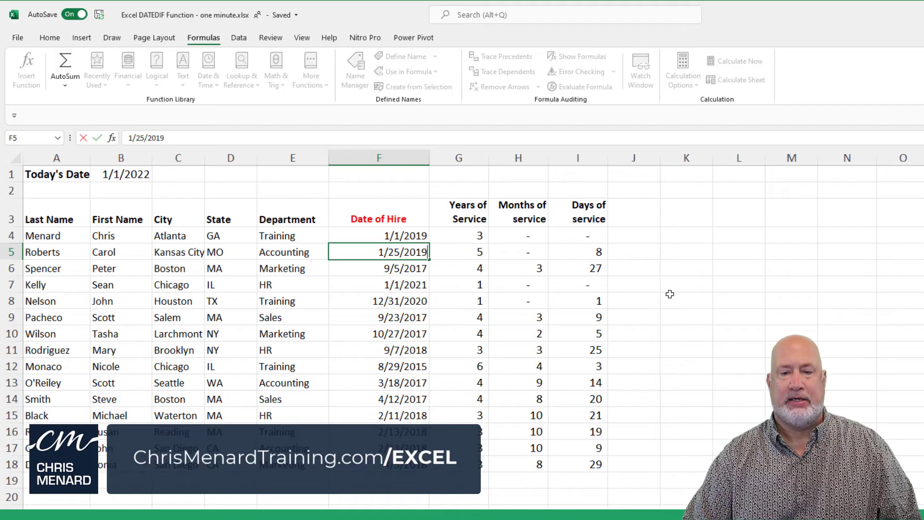
{"action": "key", "text": "Return"}
{"action": "key", "text": "Up"}
{"action": "key", "text": "Right"}
{"action": "key", "text": "Right"}
{"action": "key", "text": "Right"}
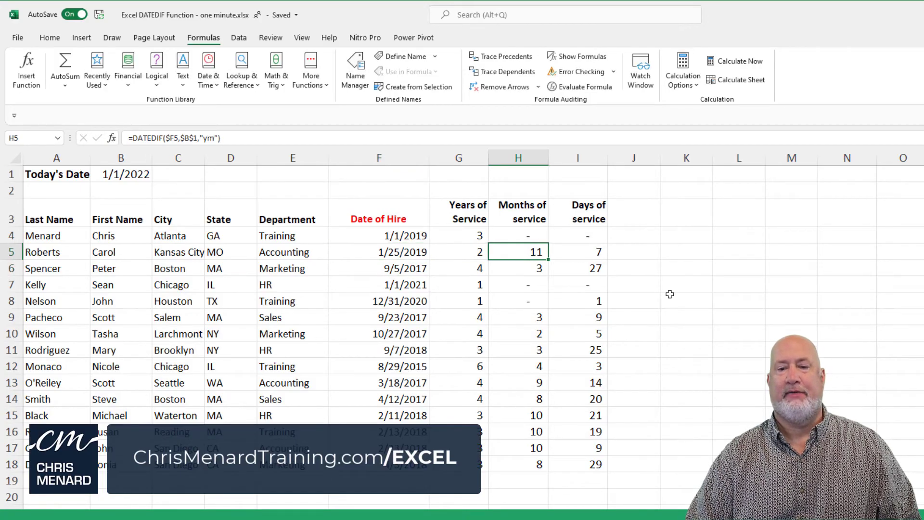
{"action": "key", "text": "Left"}
{"action": "key", "text": "Left"}
{"action": "key", "text": "Left"}
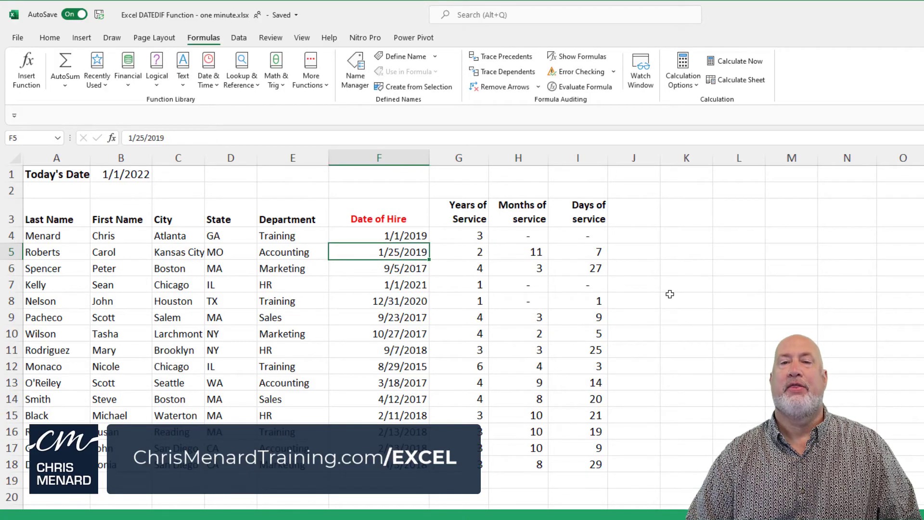
{"action": "key", "text": "Up"}
{"action": "key", "text": "Right"}
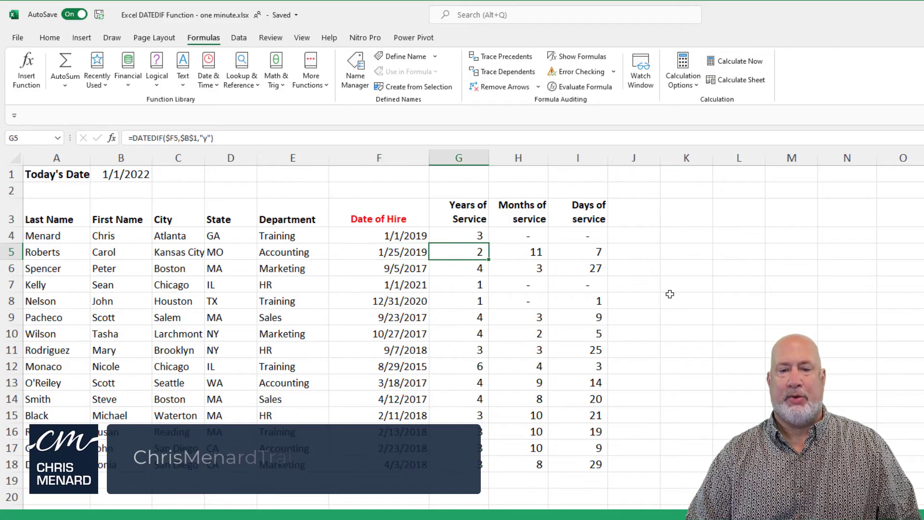